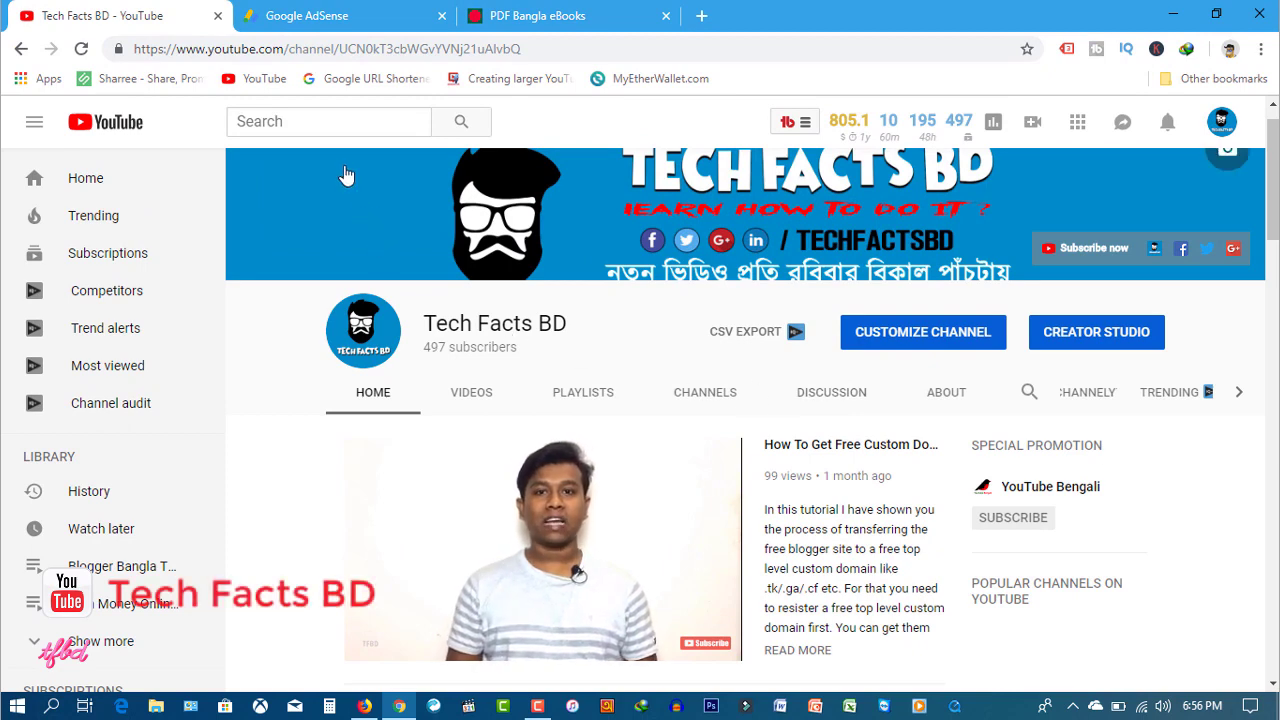
Switch to Google AdSense and check the account type in the profile details
{"action": "left_click", "coordinate": [312, 18]}
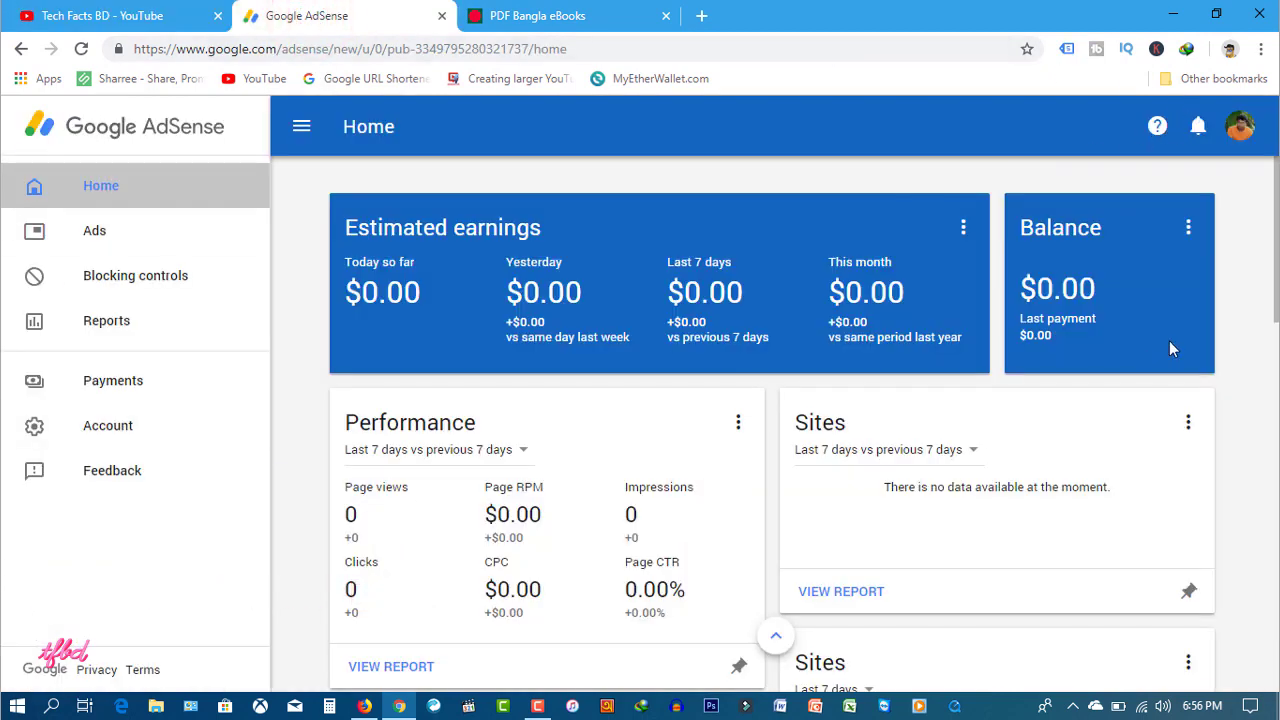
{"action": "left_click", "coordinate": [1239, 132]}
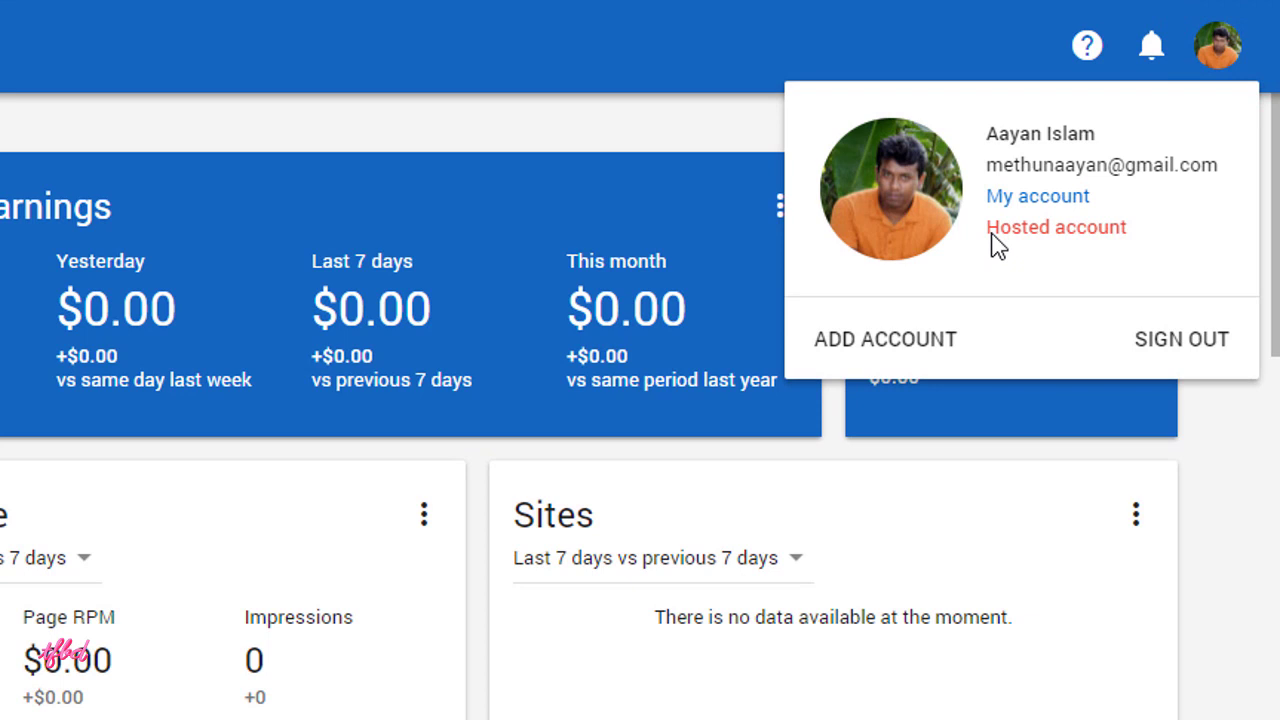
{"action": "left_click_drag", "start_coordinate": [988, 234], "coordinate": [1133, 243]}
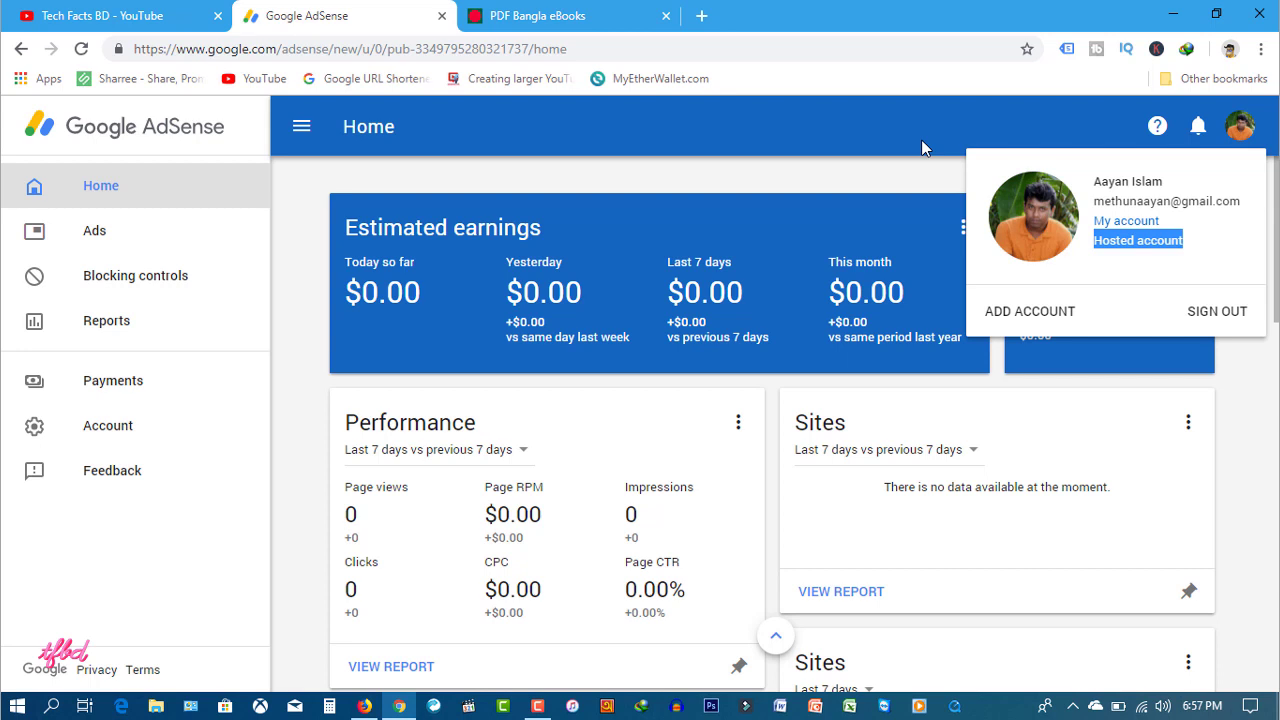
{"action": "left_click", "coordinate": [815, 137]}
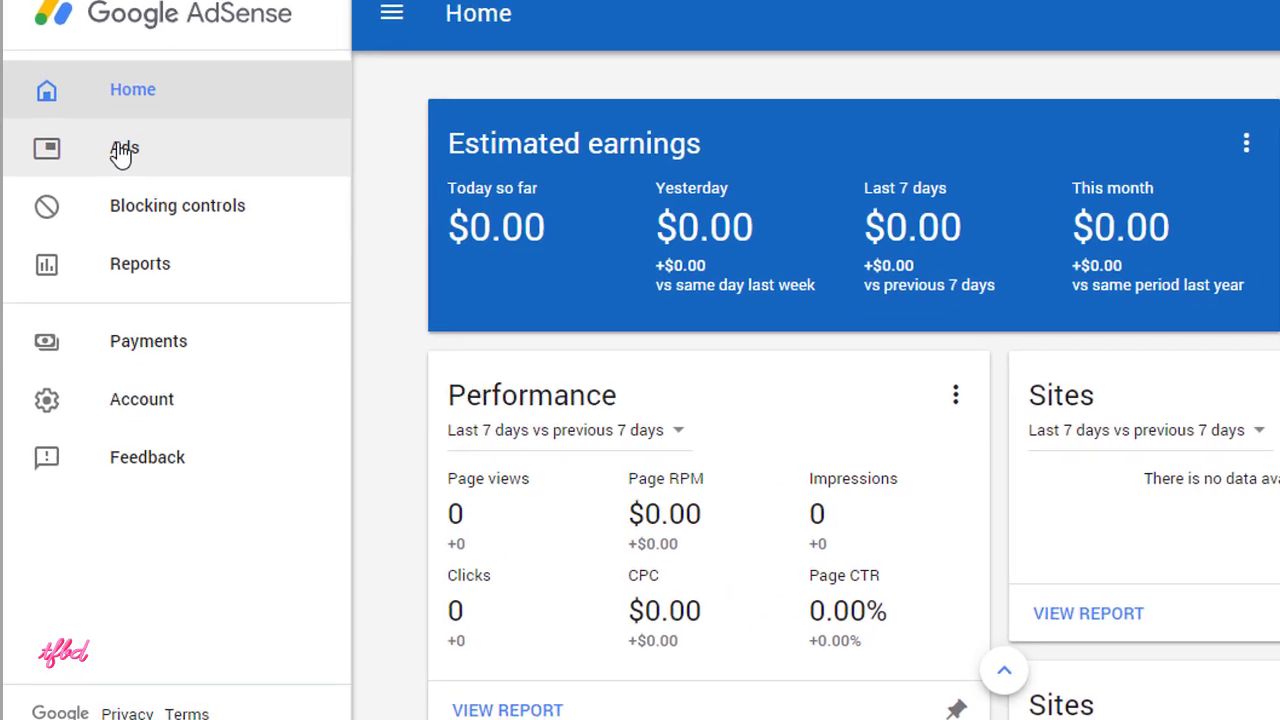
Open the Other products application for showing ads on other websites, ready to fill in the website address
{"action": "left_click", "coordinate": [130, 136]}
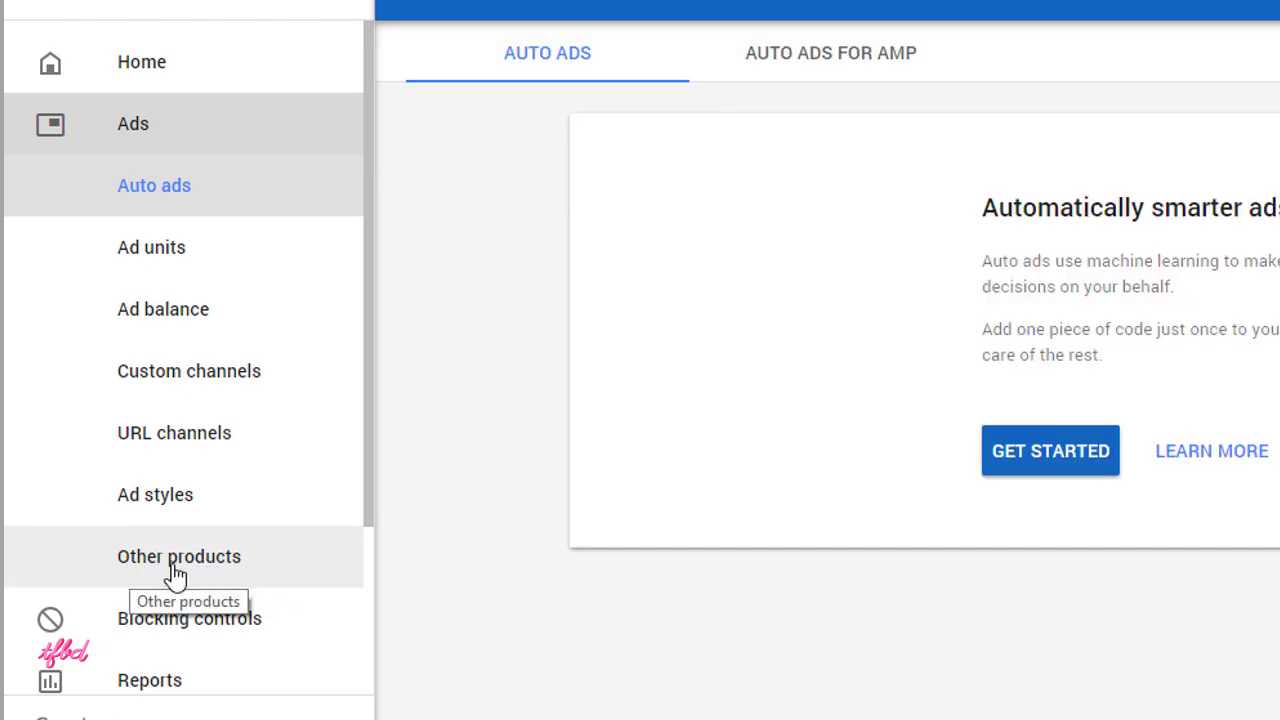
{"action": "left_click", "coordinate": [172, 568]}
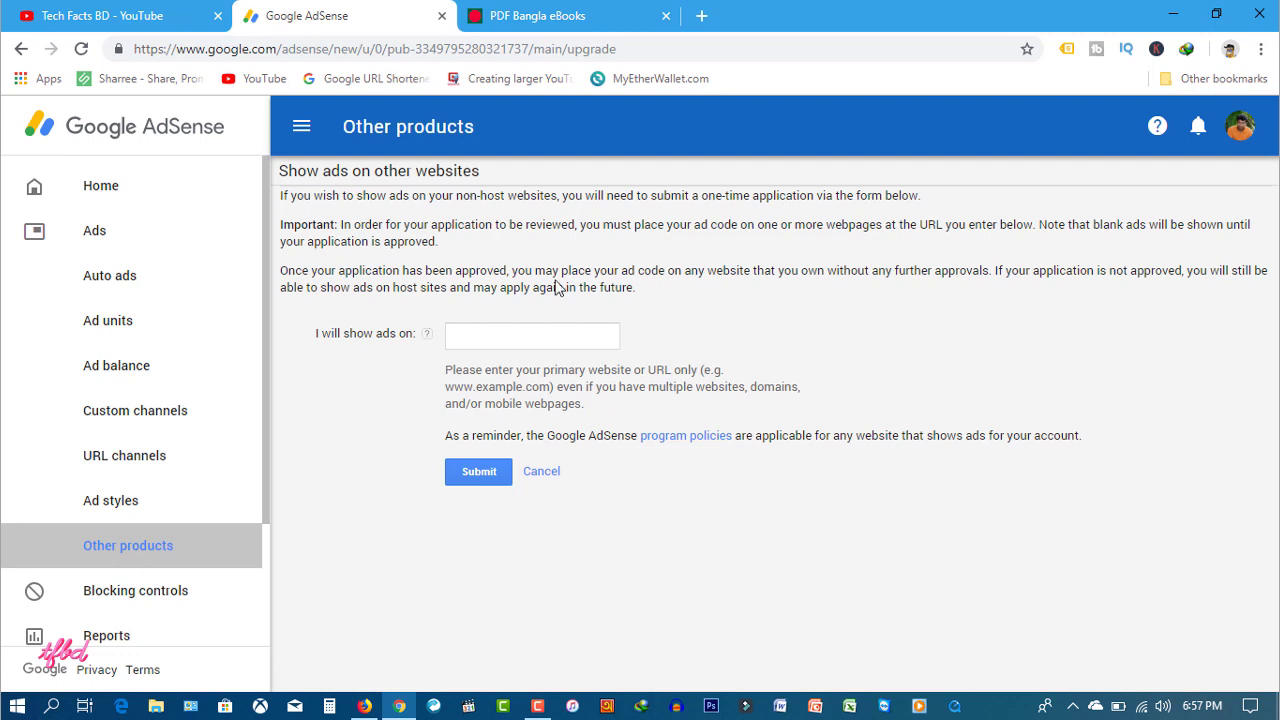
{"action": "triple_click", "coordinate": [437, 330]}
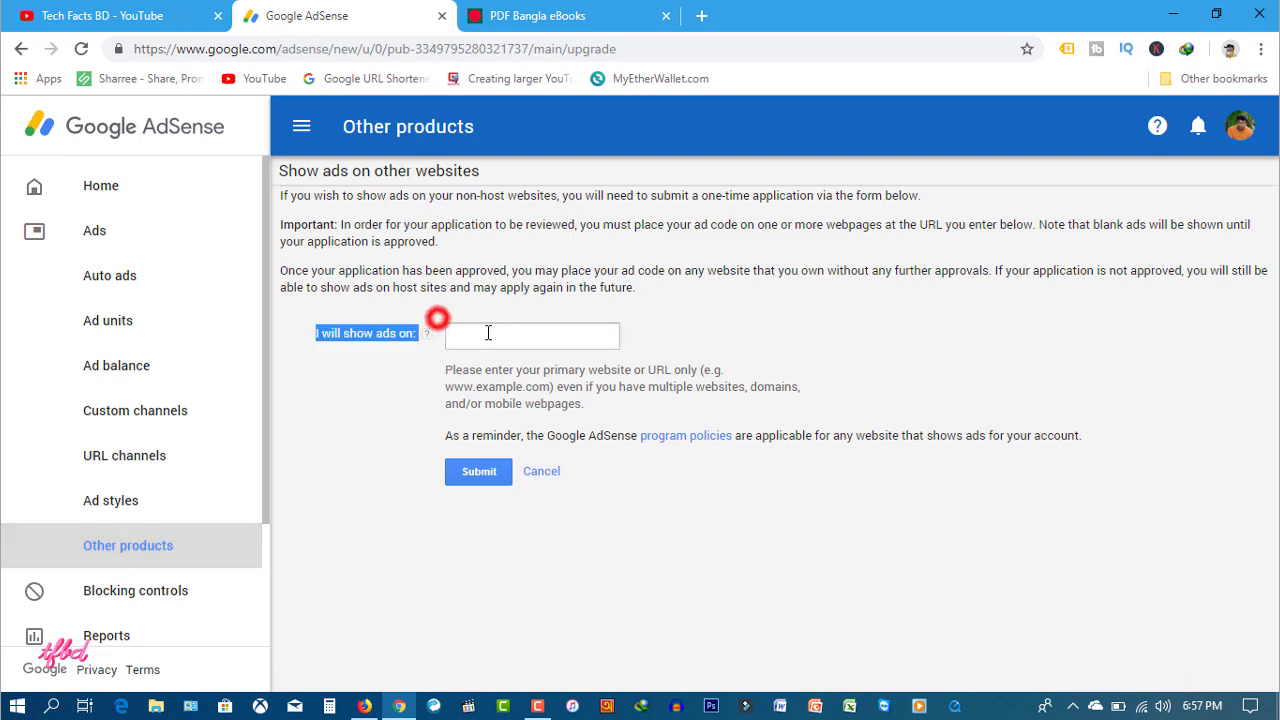
{"action": "mouse_move", "coordinate": [665, 328]}
{"action": "left_mouse_down"}
{"action": "mouse_move", "coordinate": [606, 329]}
{"action": "mouse_move", "coordinate": [644, 330]}
{"action": "left_mouse_up"}
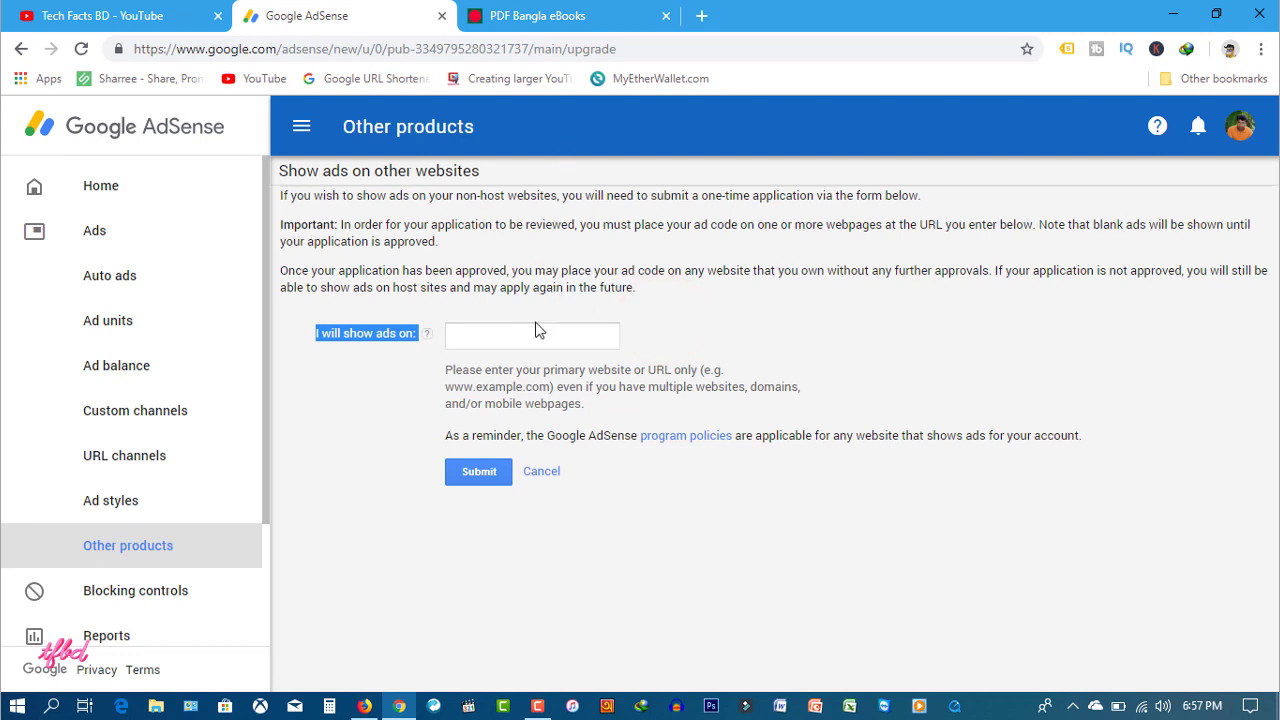
{"action": "left_click", "coordinate": [488, 330]}
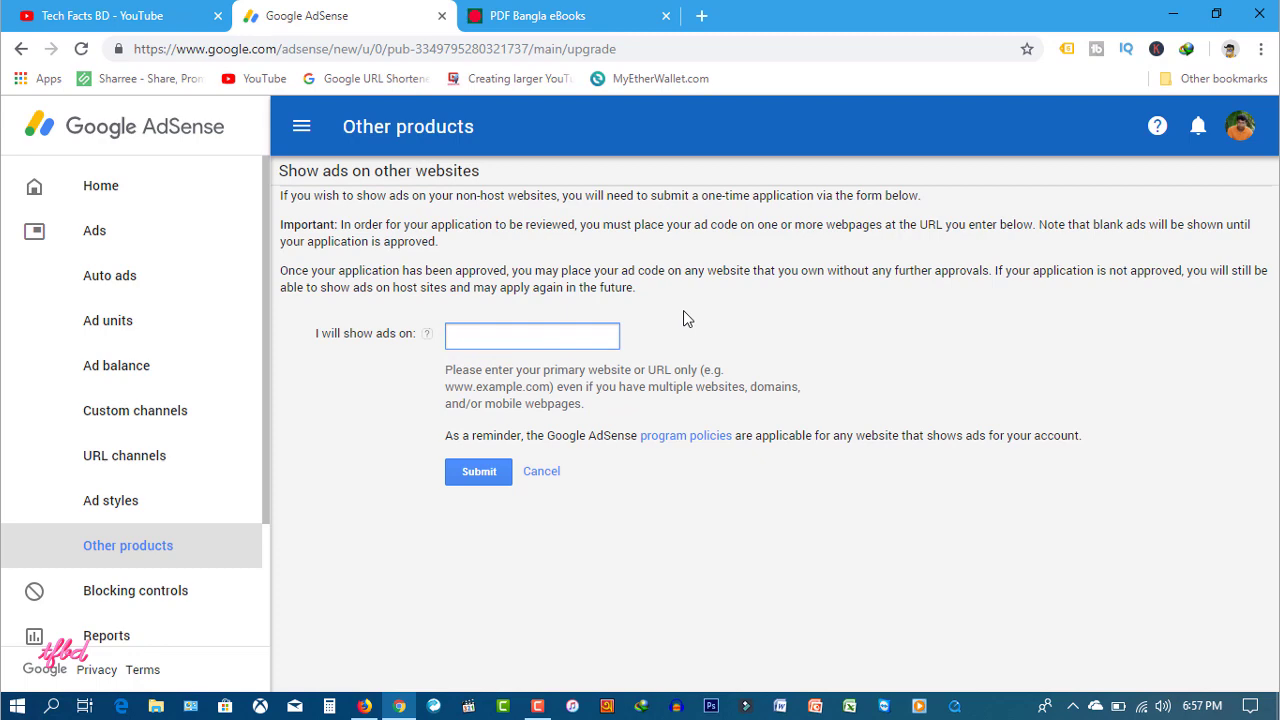
{"action": "left_click", "coordinate": [532, 17]}
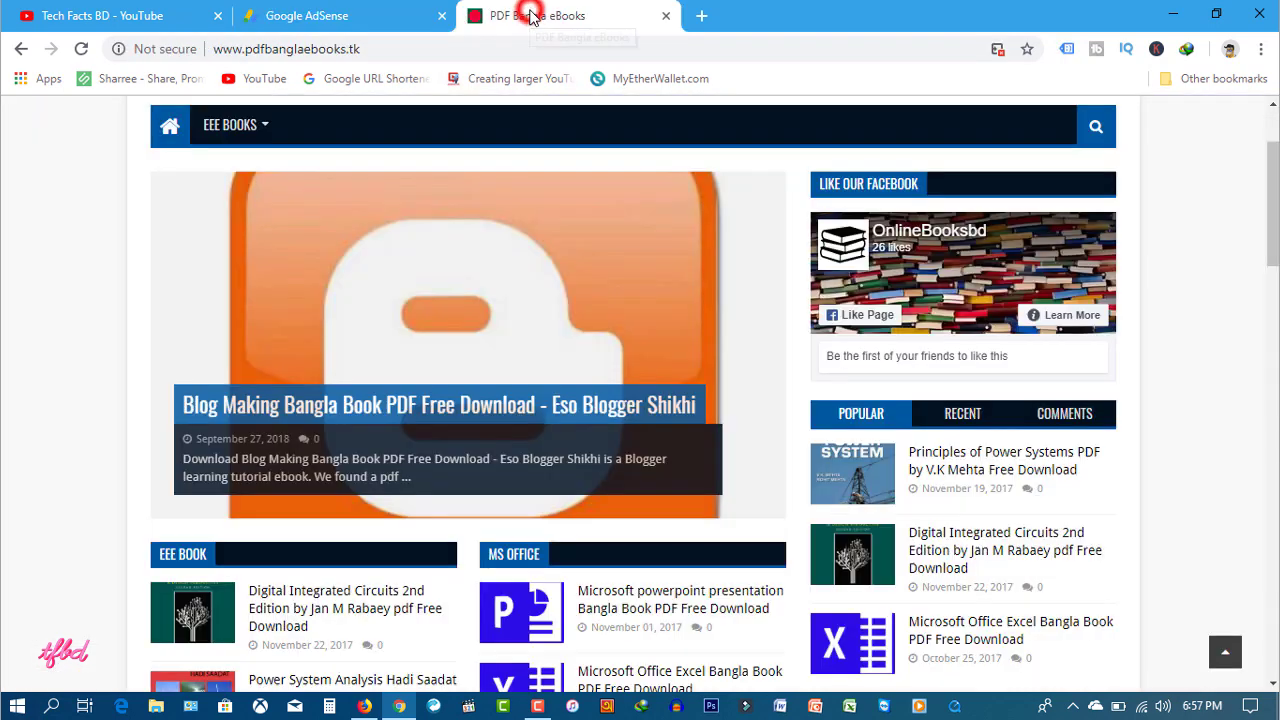
{"action": "left_click", "coordinate": [397, 46]}
{"action": "key", "text": "ctrl+c"}
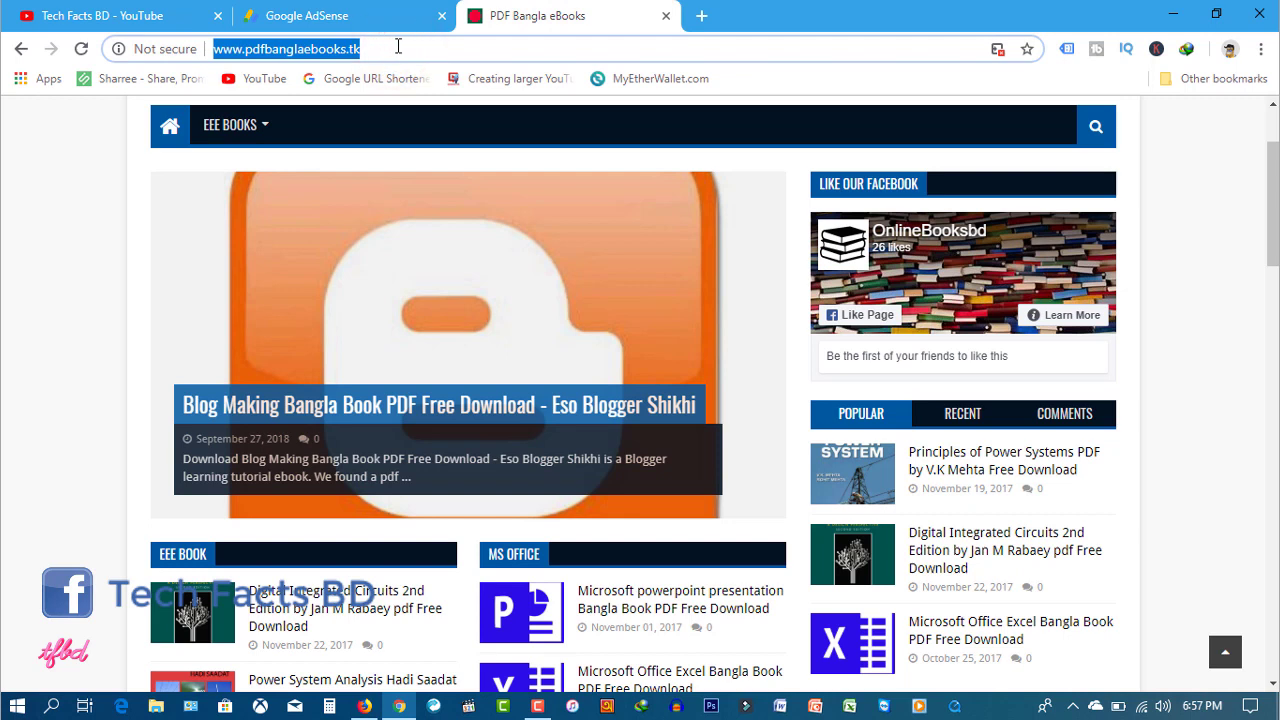
{"action": "left_click", "coordinate": [350, 14]}
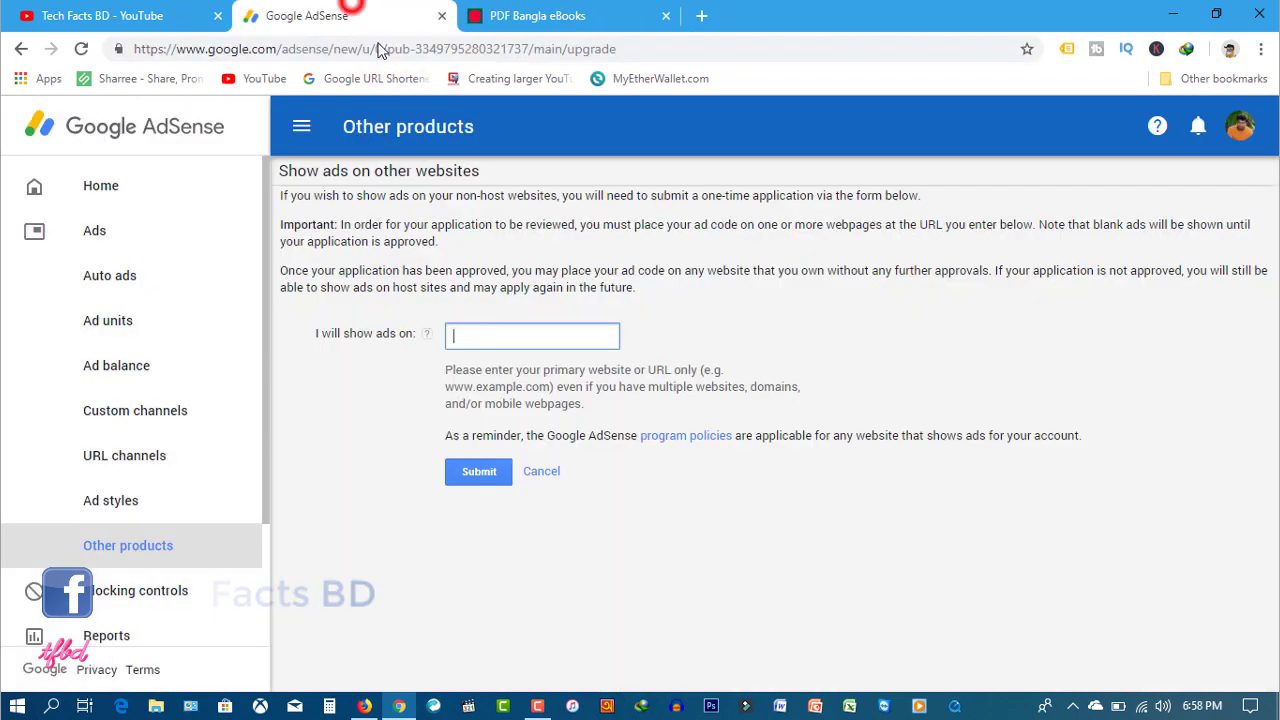
{"action": "left_click", "coordinate": [488, 334]}
{"action": "key", "text": "ctrl+v"}
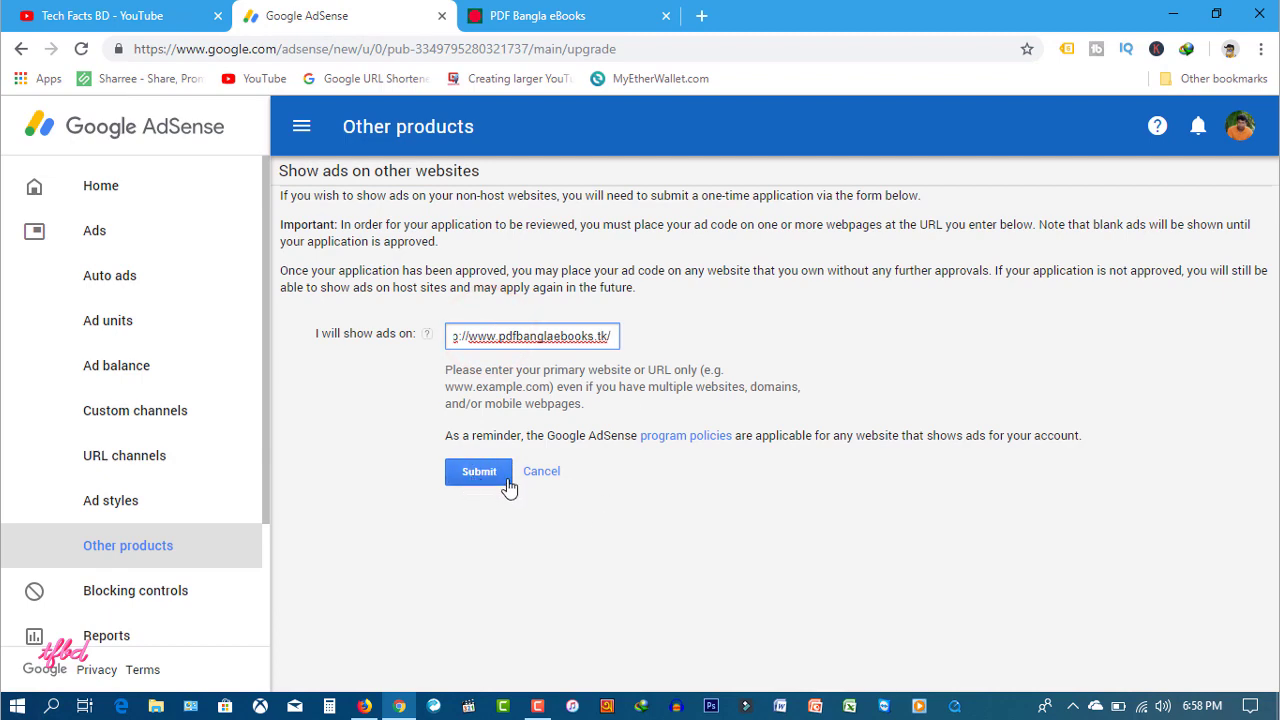
Switch to the AdSense page in Firefox and copy the complete ad code script for the site under review
{"action": "mouse_move", "coordinate": [364, 706]}
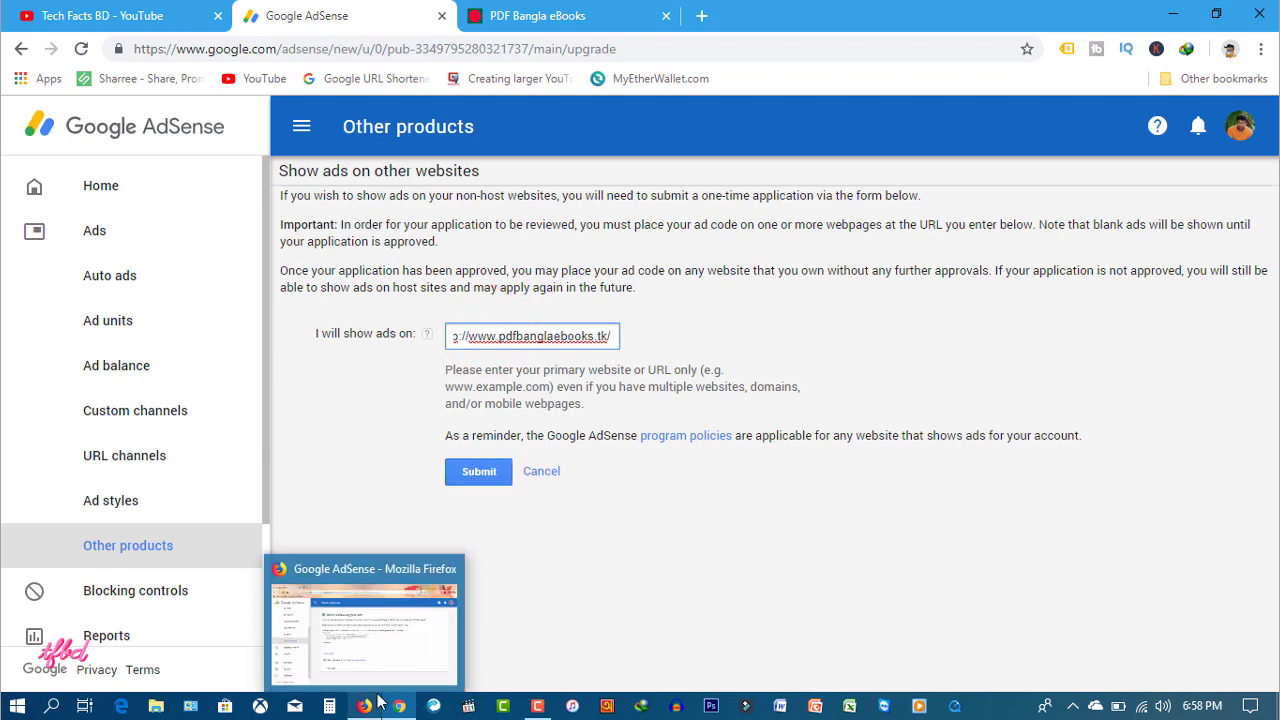
{"action": "left_click", "coordinate": [347, 620]}
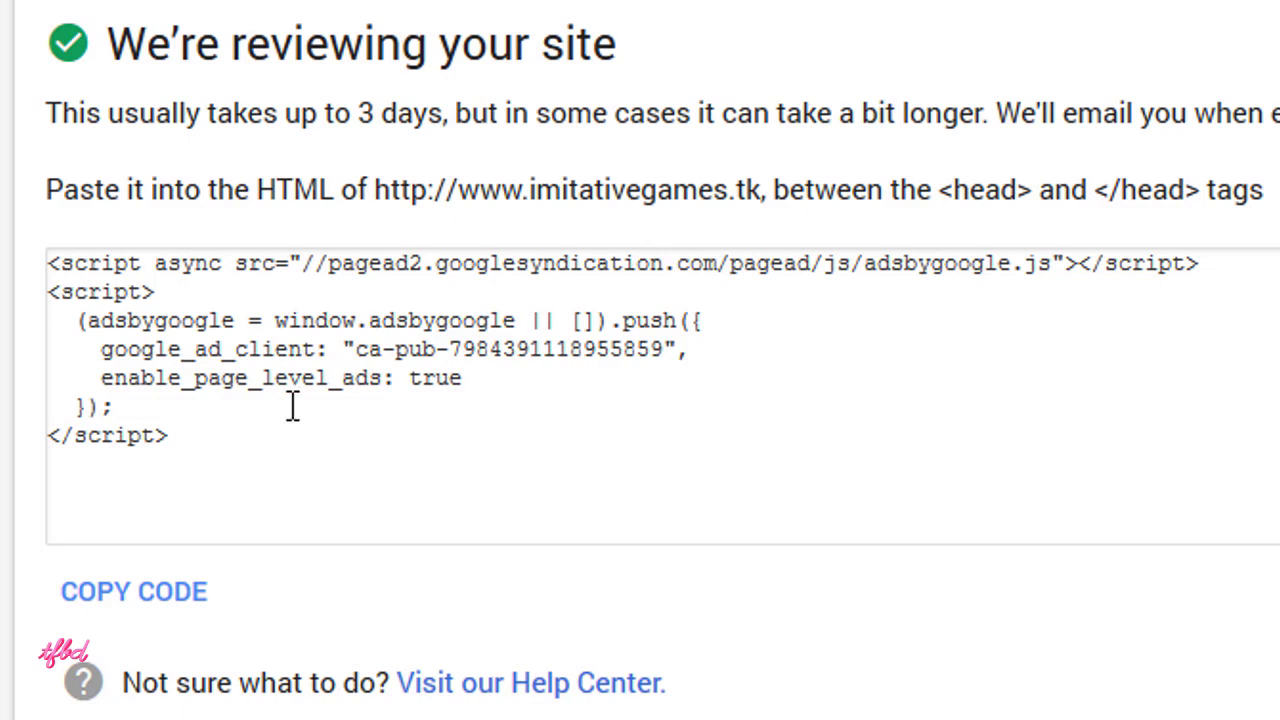
{"action": "left_click_drag", "start_coordinate": [189, 436], "coordinate": [22, 262]}
{"action": "key", "text": "ctrl+c"}
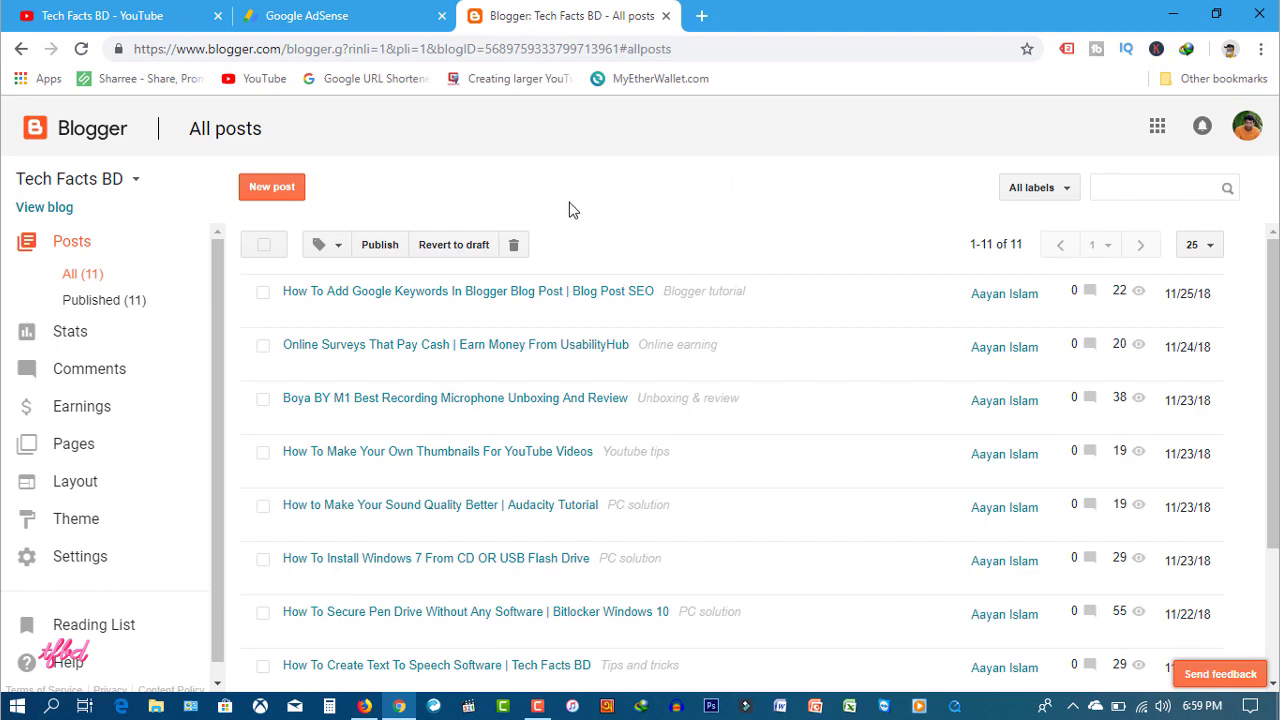
Open the Tech Facts BD blog's theme HTML in Blogger and search it for the </head> tag
{"action": "left_click", "coordinate": [78, 522]}
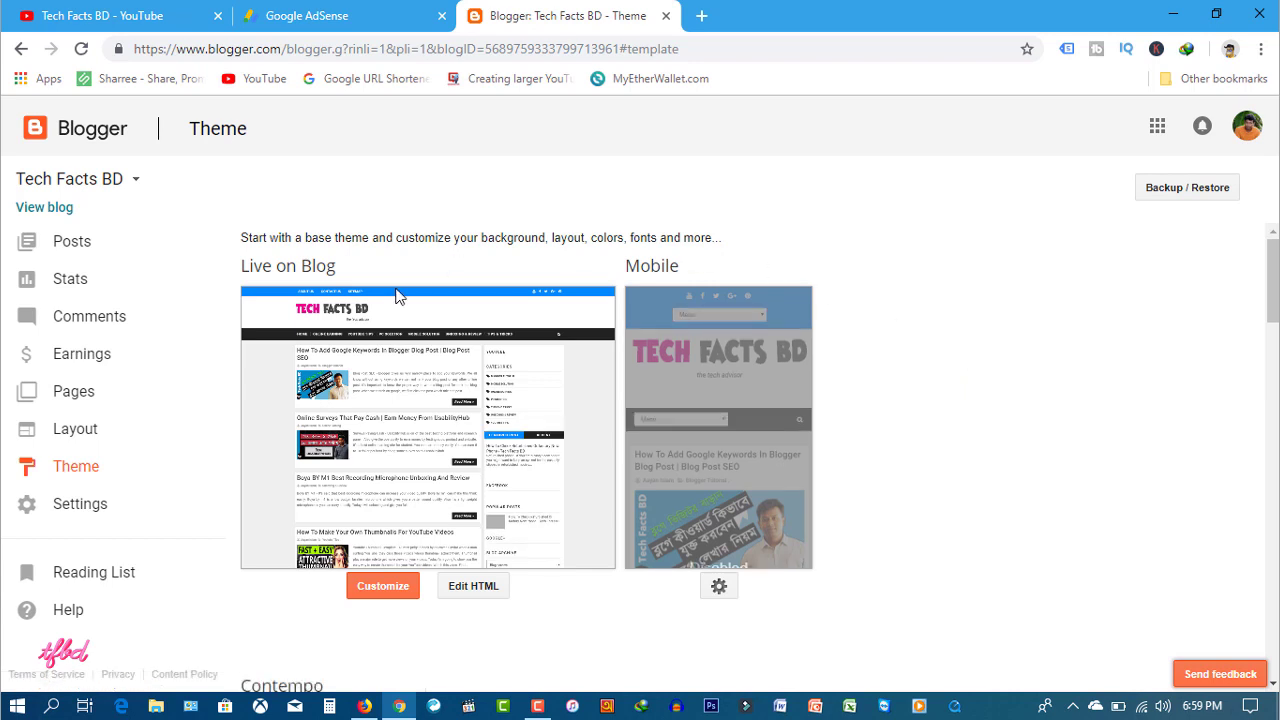
{"action": "left_click", "coordinate": [467, 597]}
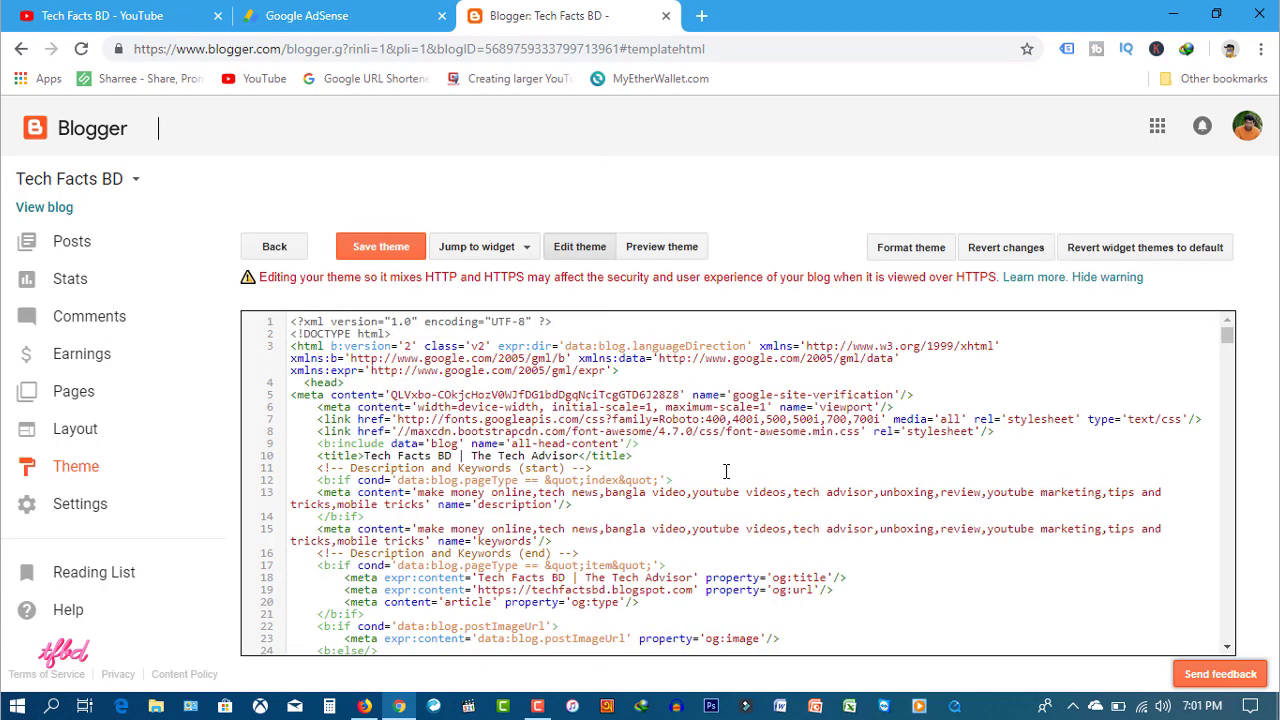
{"action": "left_click", "coordinate": [710, 471]}
{"action": "key", "text": "ctrl+f"}
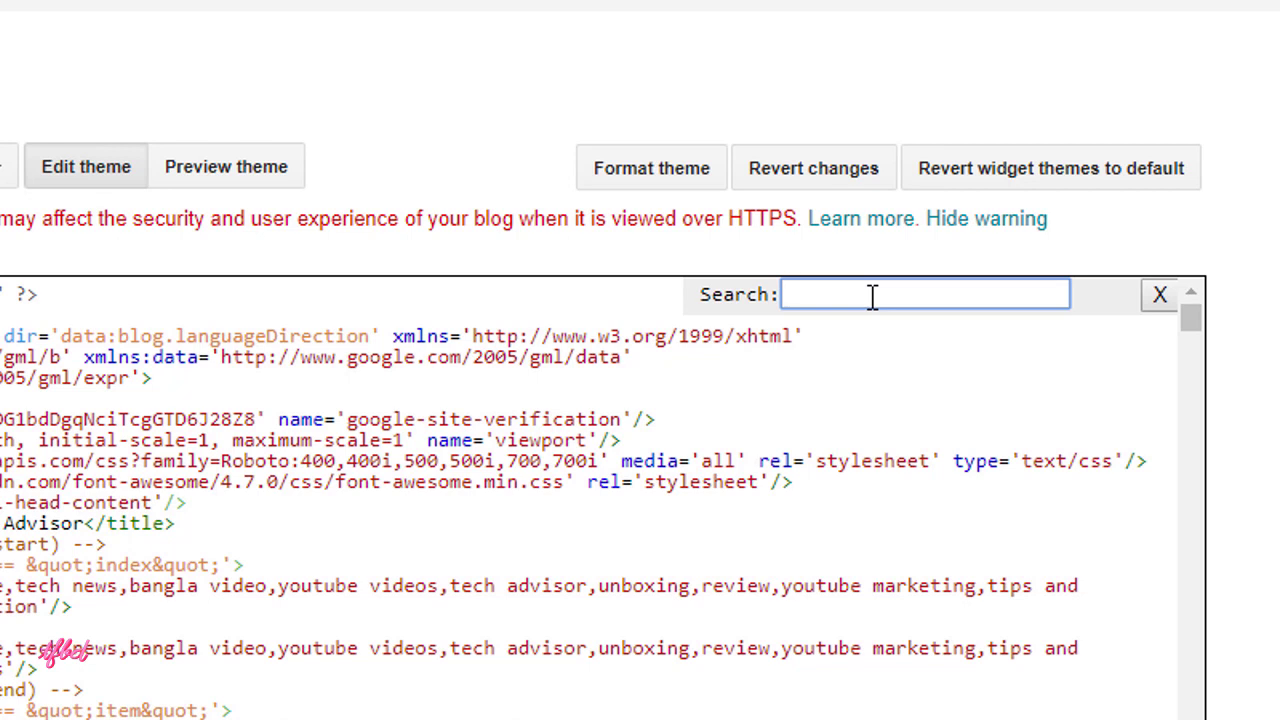
{"action": "type", "text": "</head>"}
{"action": "key", "text": "Return"}
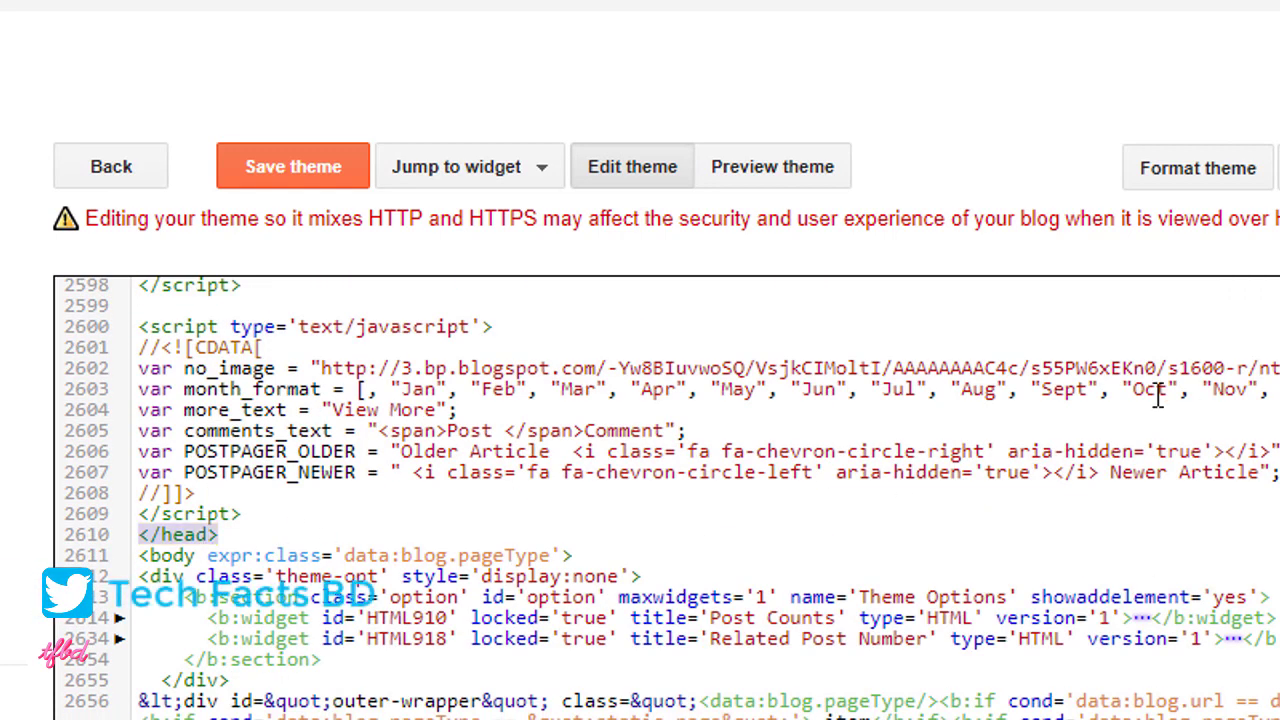
Insert the copied AdSense script on a new line directly above </head> and save the theme
{"action": "left_click", "coordinate": [259, 512]}
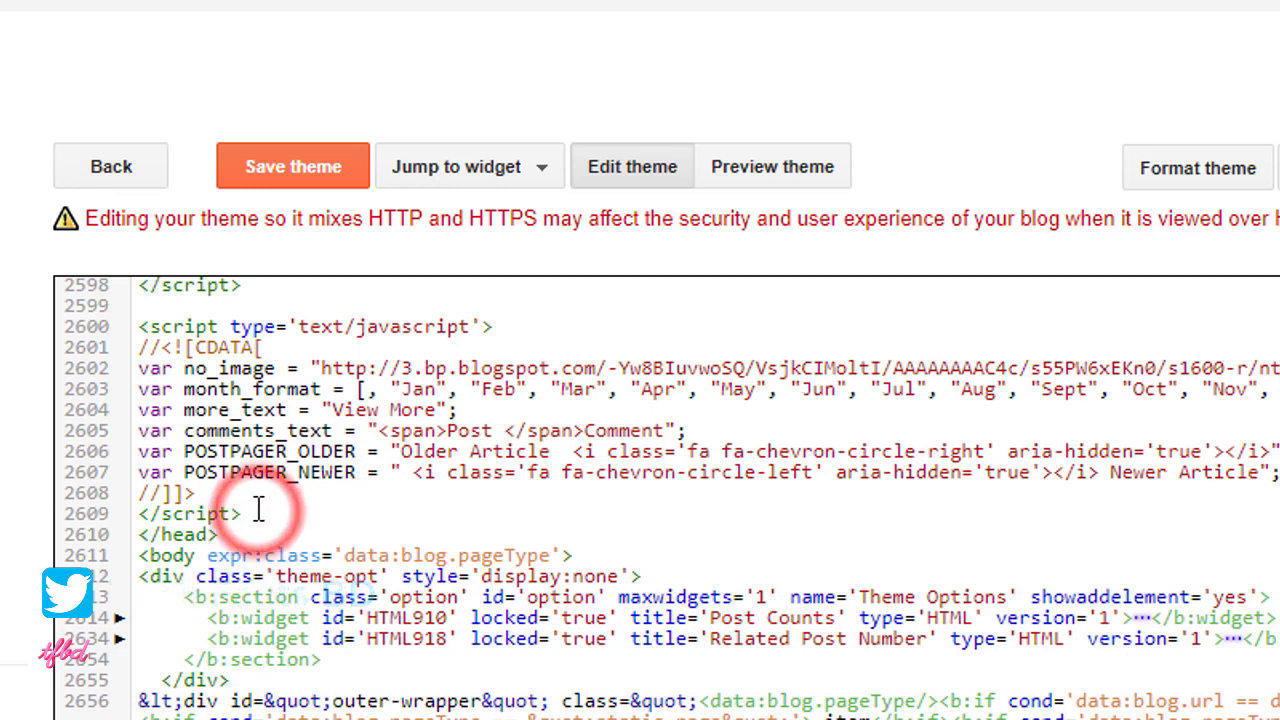
{"action": "left_click", "coordinate": [143, 530]}
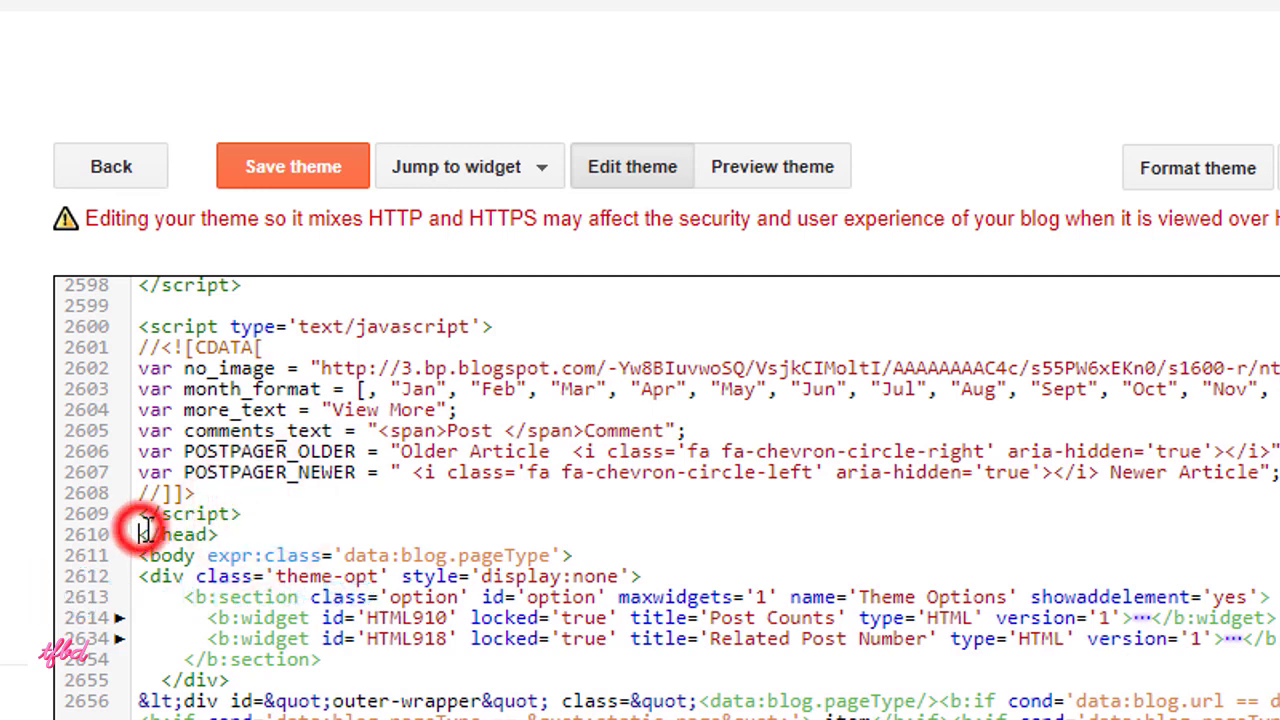
{"action": "key", "text": "Return"}
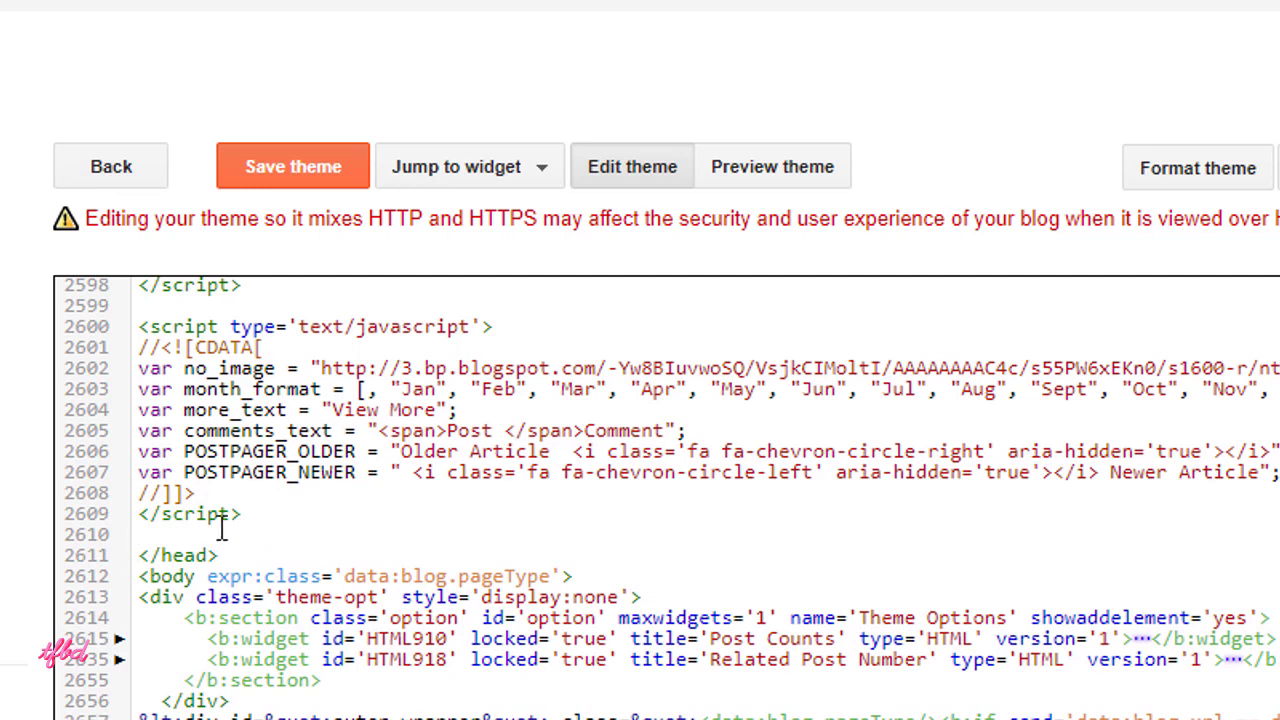
{"action": "left_click", "coordinate": [180, 530]}
{"action": "key", "text": "ctrl+v"}
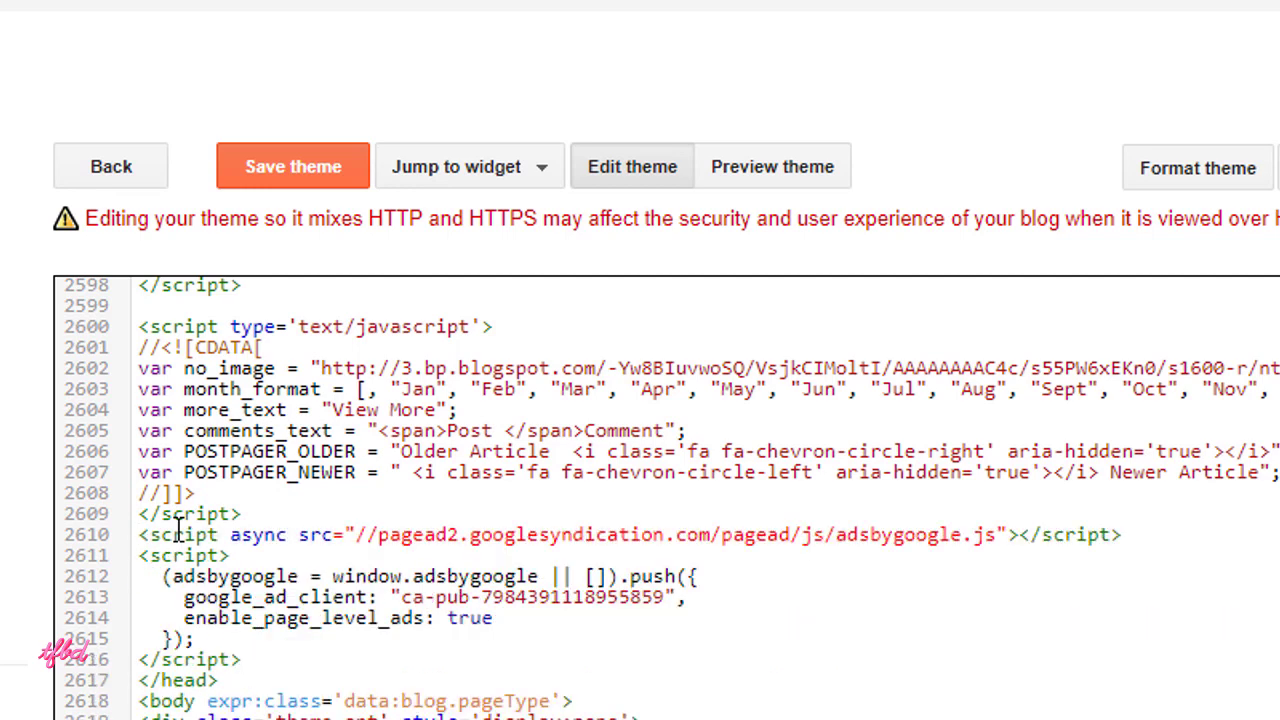
{"action": "left_click", "coordinate": [290, 178]}
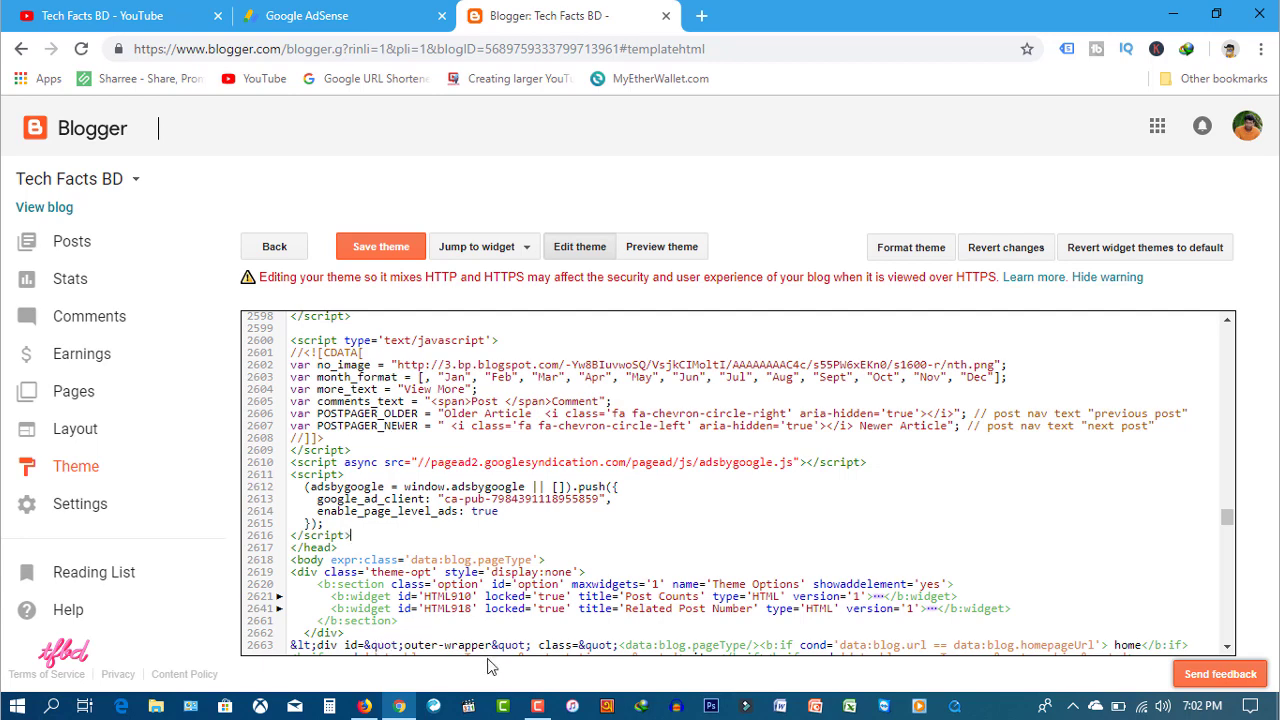
Return to the AdSense page in Firefox and collapse the ad code section of the site review
{"action": "left_click", "coordinate": [365, 706]}
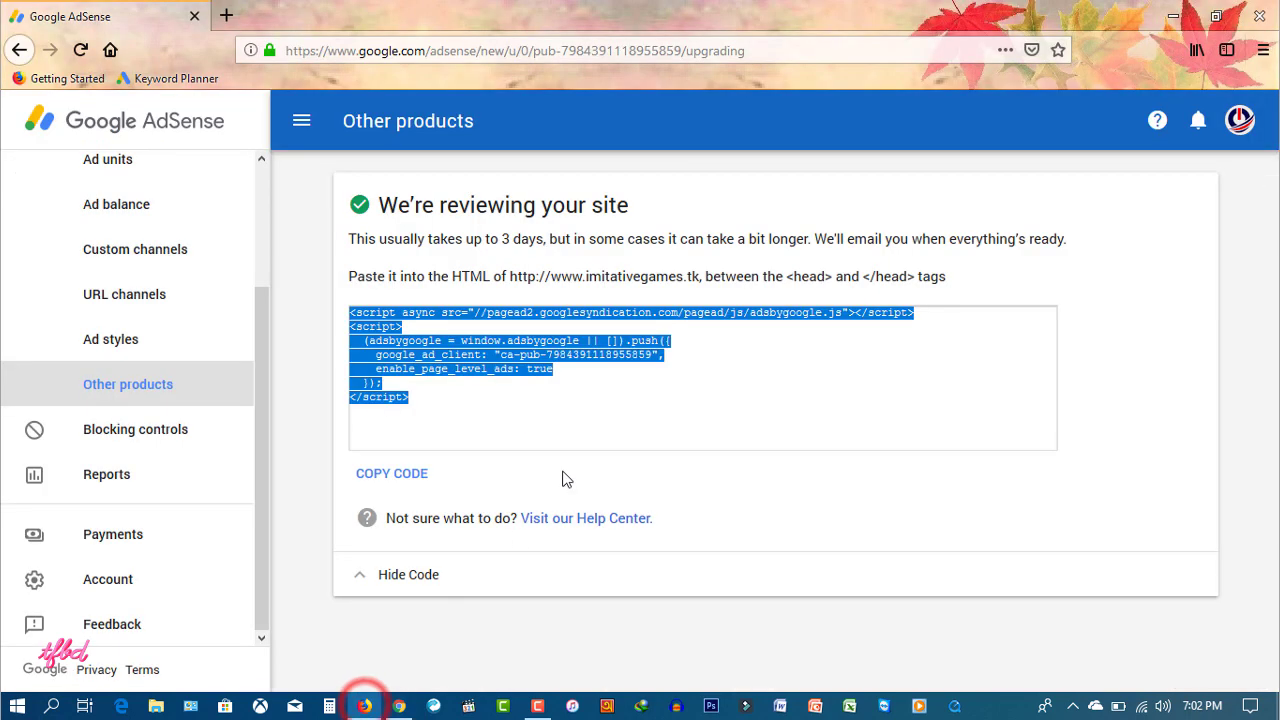
{"action": "left_click", "coordinate": [611, 417]}
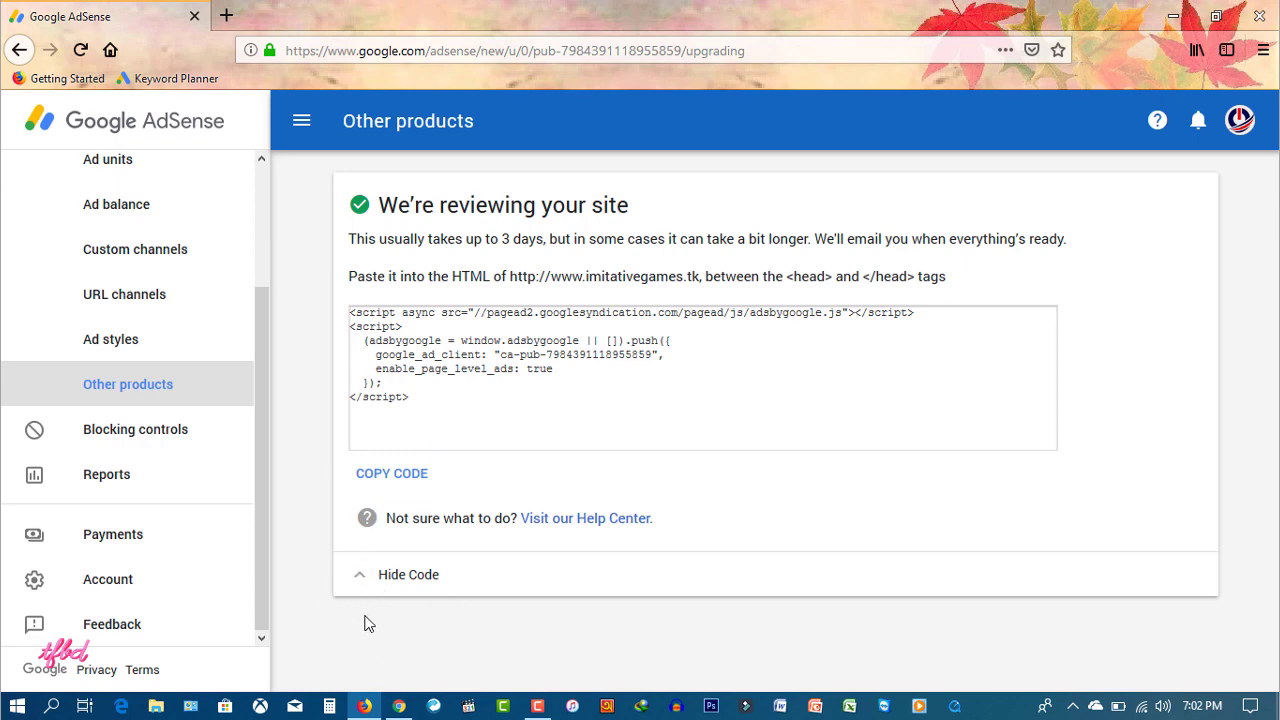
{"action": "left_click", "coordinate": [366, 576]}
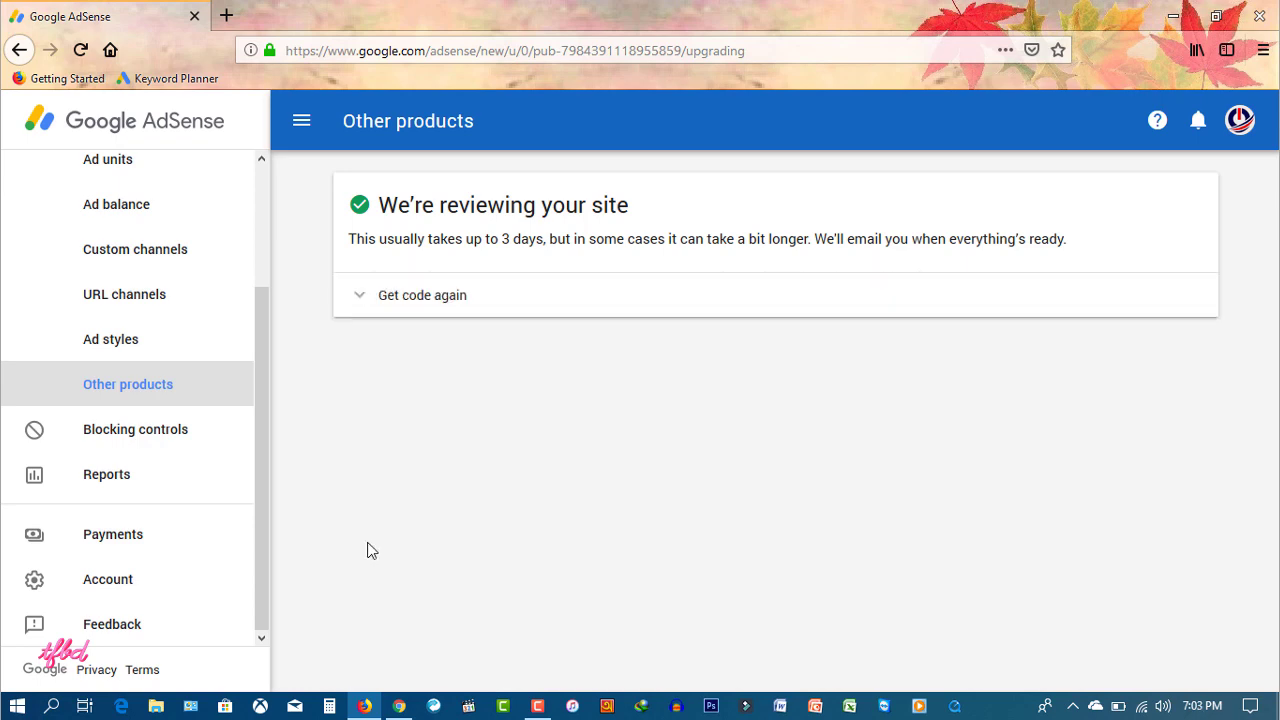